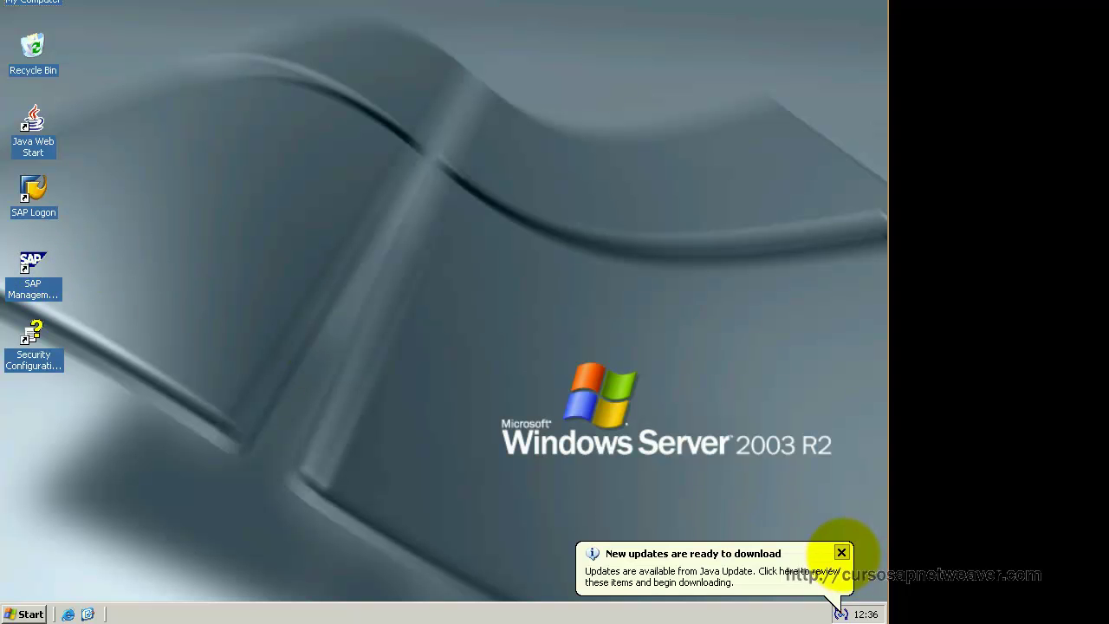
Step: Dismiss the Java 'New updates are ready to download' notification in the system tray
click(841, 552)
Step: Open SAP Management Console and expand SAP Systems > CSN to show its instances
double_click(33, 259)
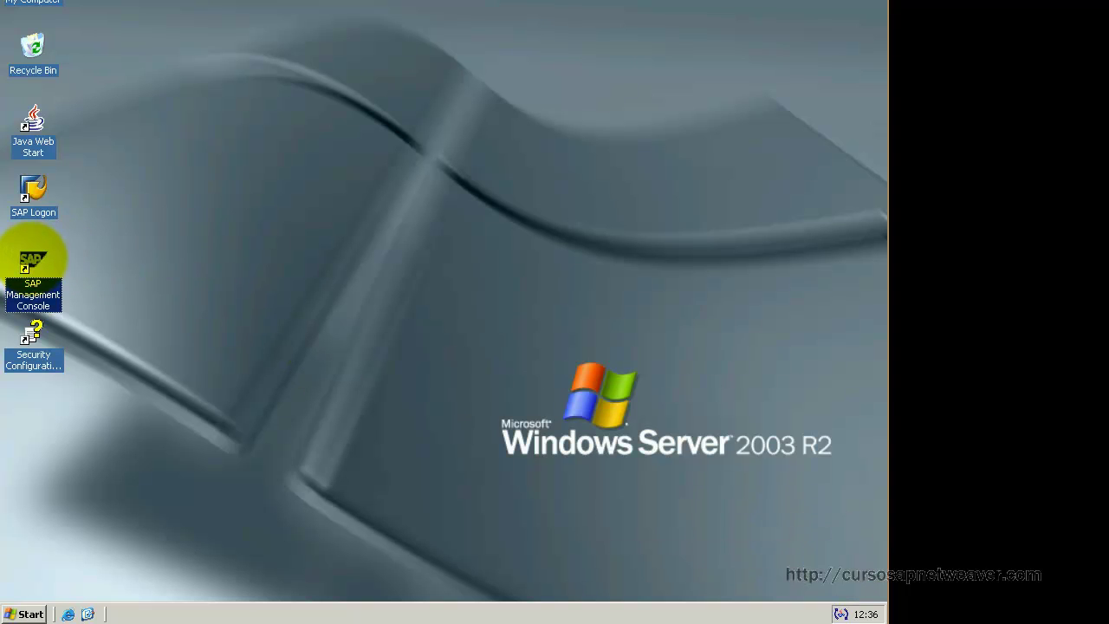
click(443, 311)
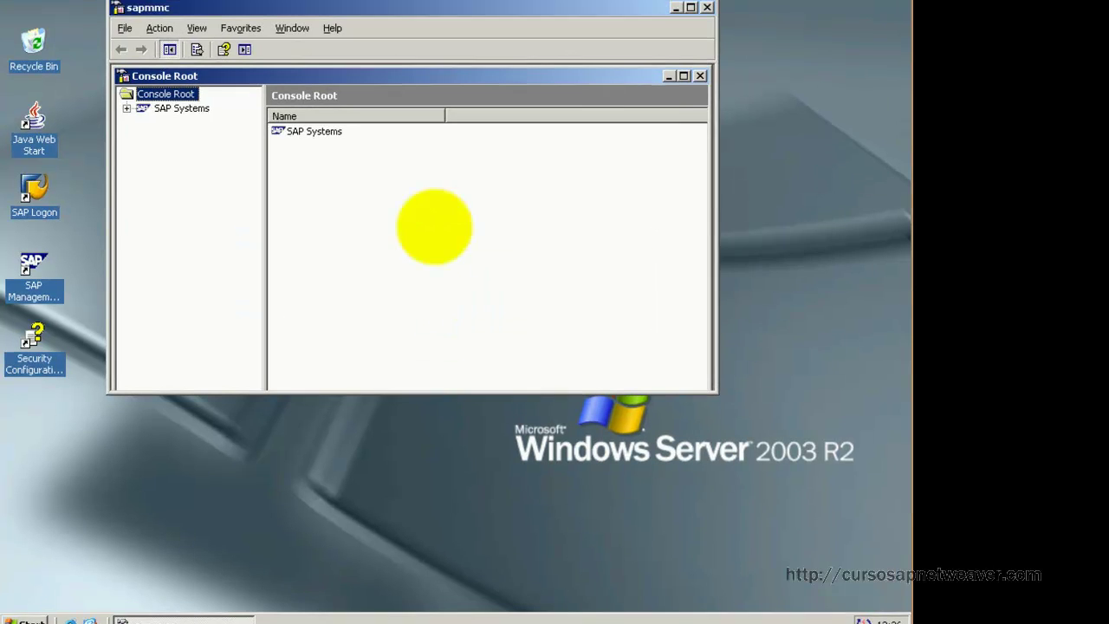
click(153, 86)
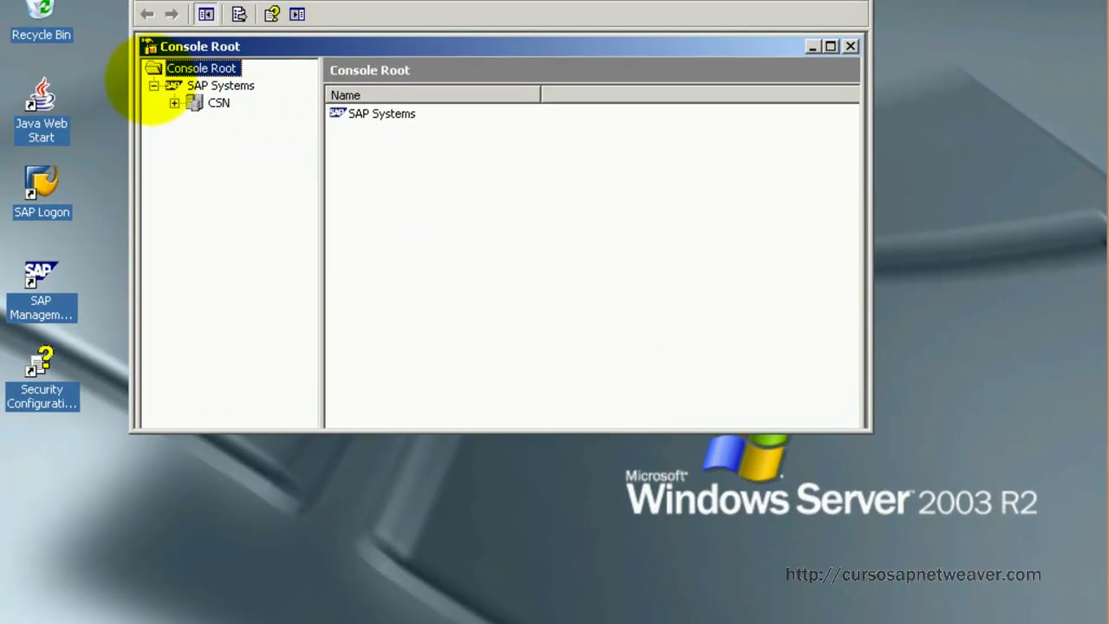
click(174, 102)
click(195, 121)
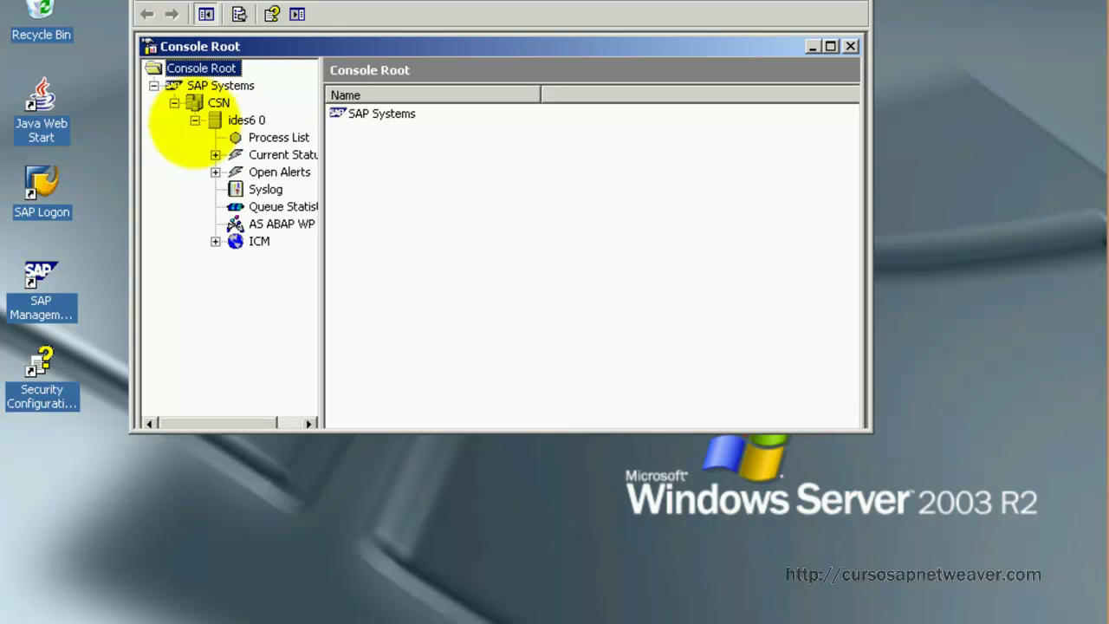
click(217, 102)
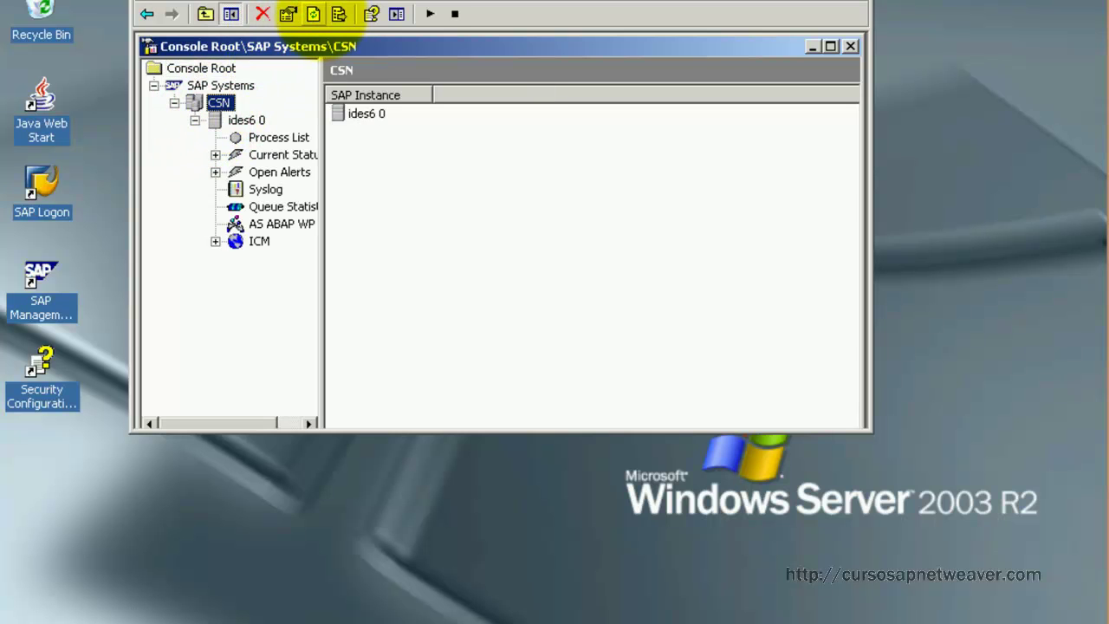
Step: Start system CSN with the 300-second timeout, authenticating with the OS user credentials
right_click(208, 103)
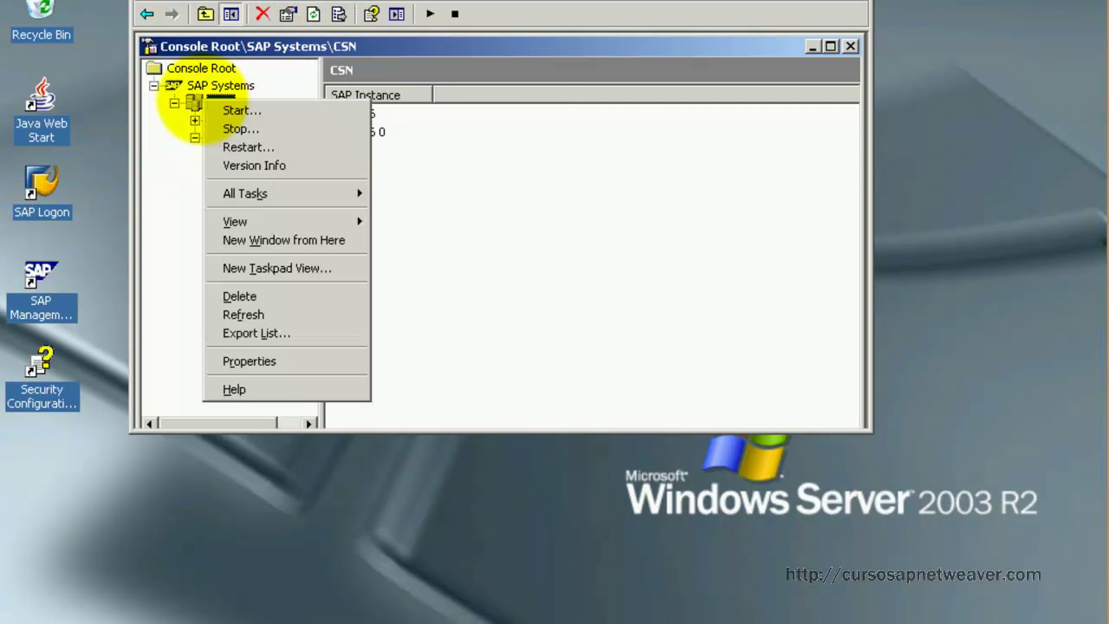
click(221, 111)
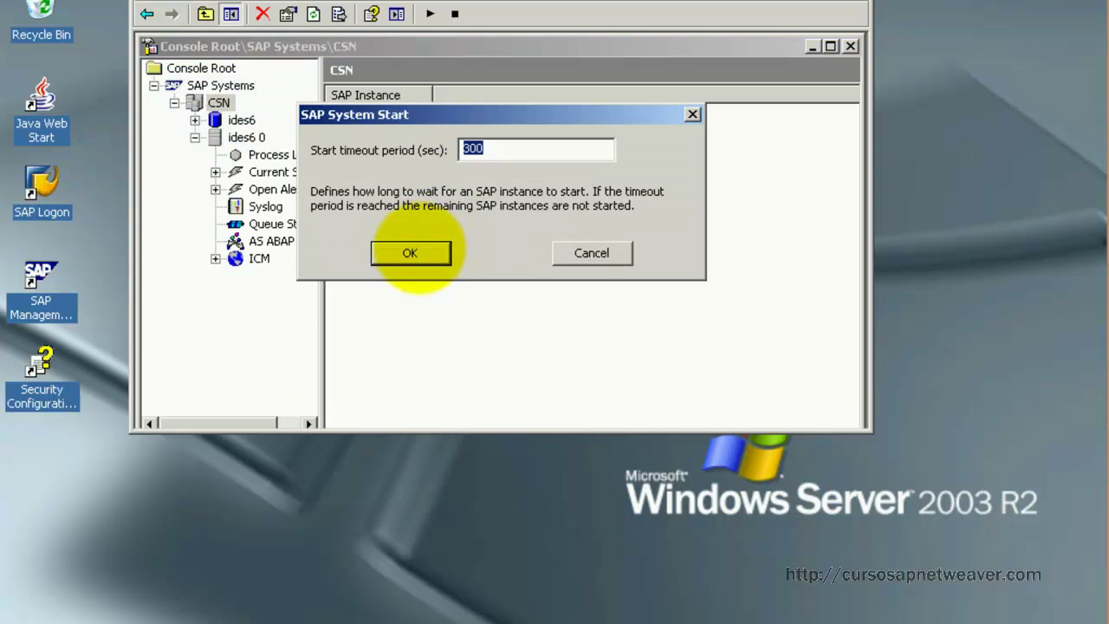
click(408, 250)
click(518, 181)
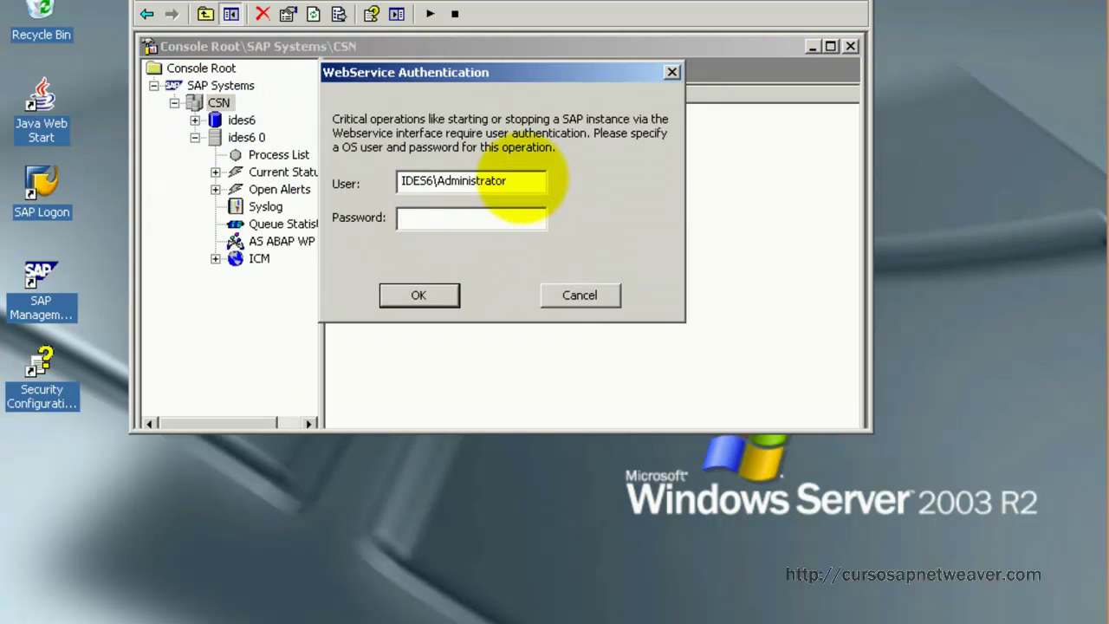
drag(519, 181, 445, 183)
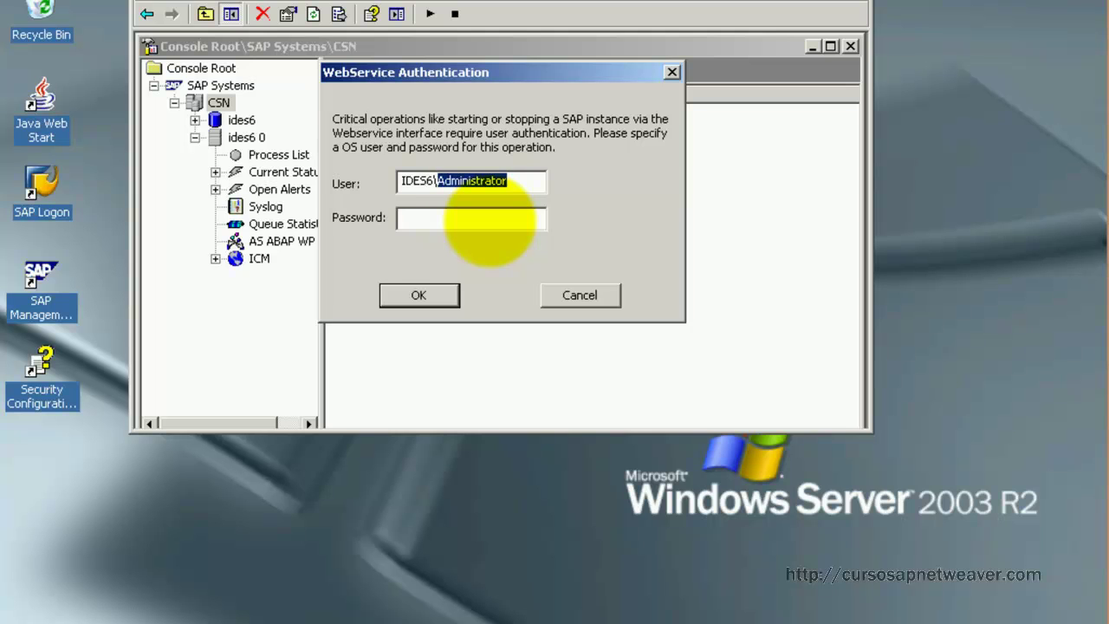
key(BackSpace)
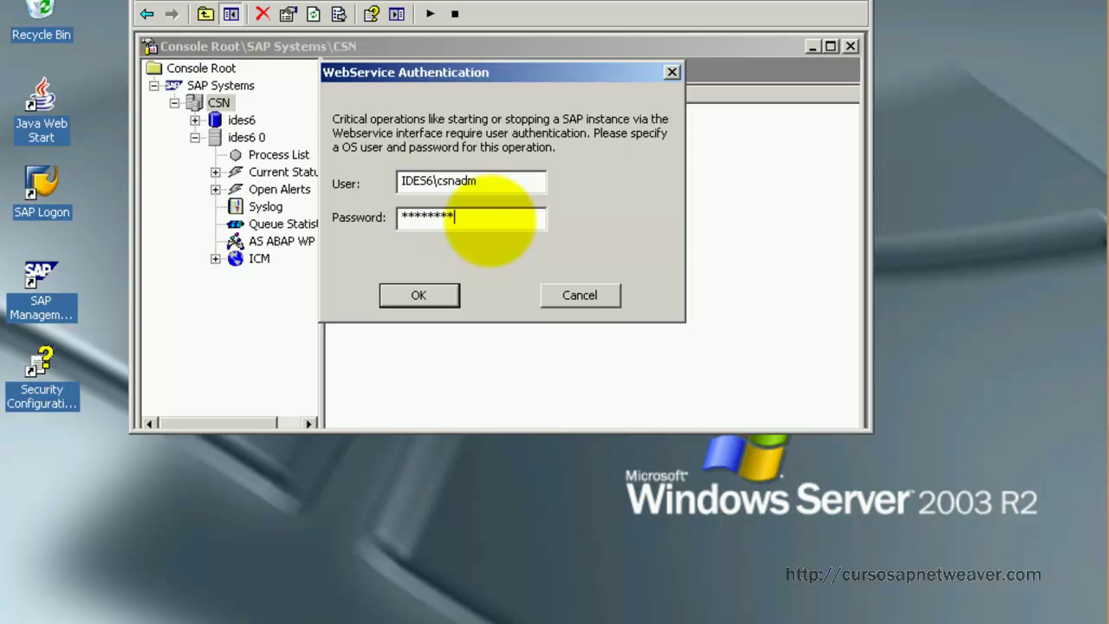
key(Return)
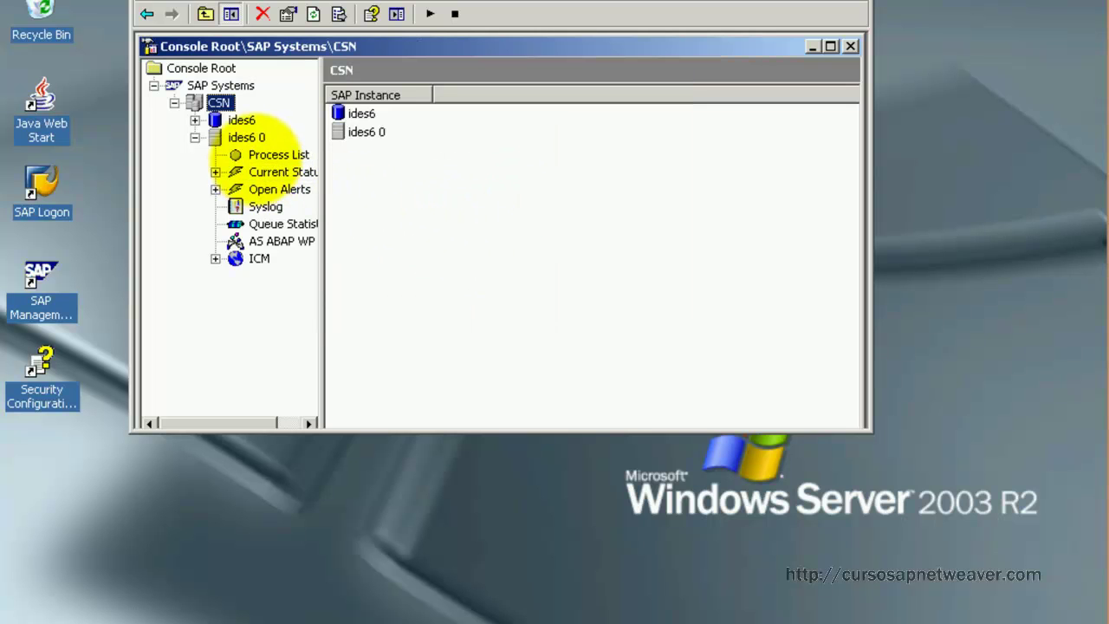
Step: Refresh the ides6 0 process list until msg_server, disp+work and igswd run green, then launch SAP Logon
click(276, 154)
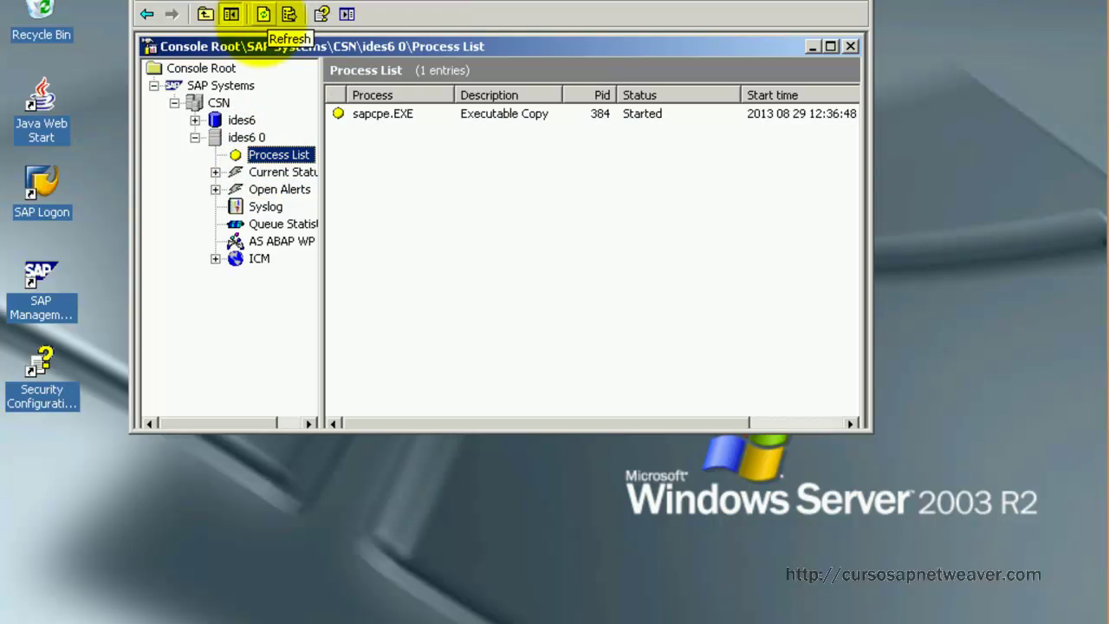
click(263, 14)
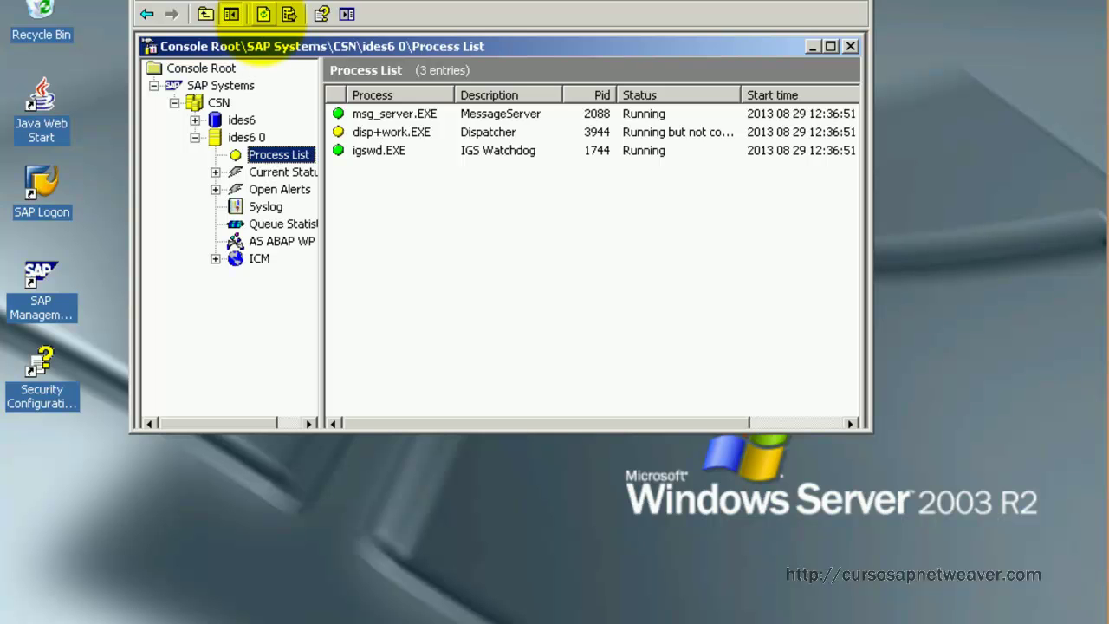
click(262, 14)
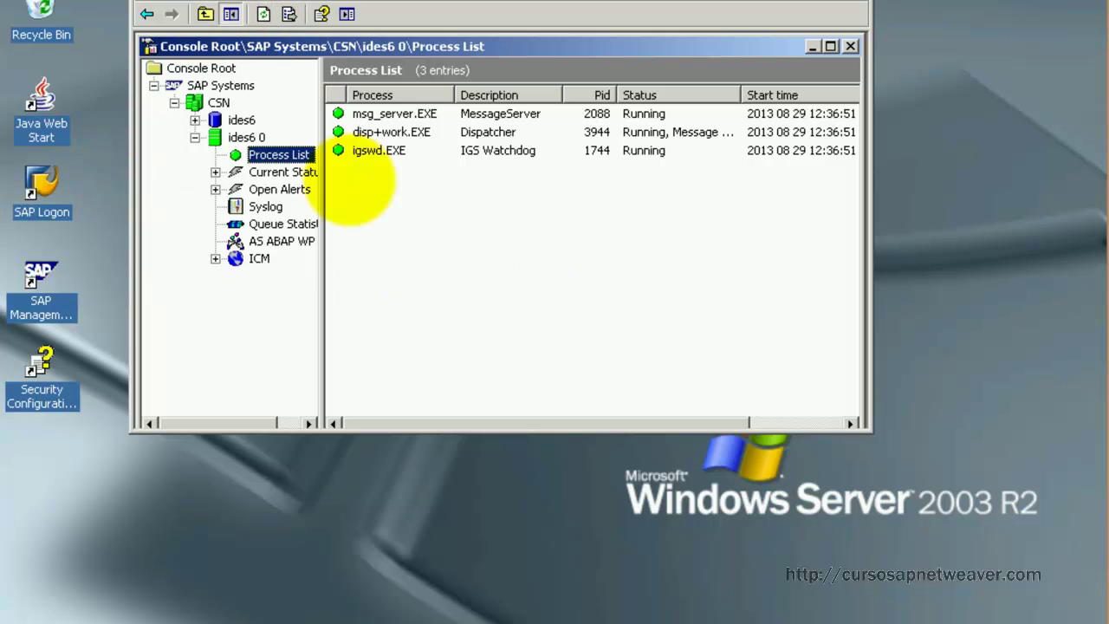
double_click(42, 186)
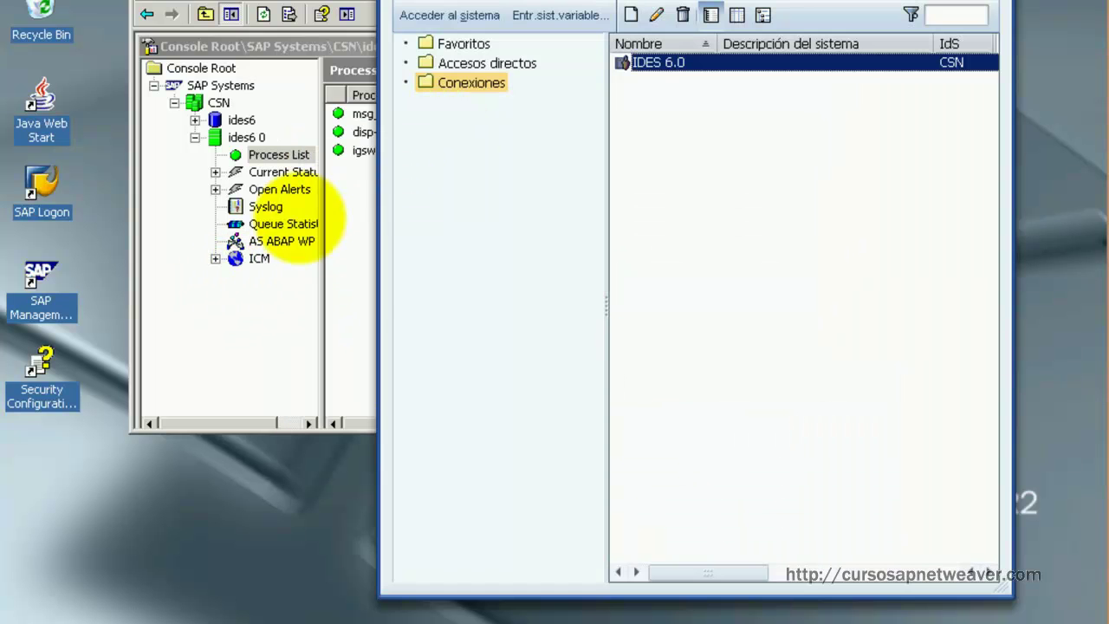
Step: Connect to the IDES 6.0 entry from the SAP Logon connections list
click(357, 236)
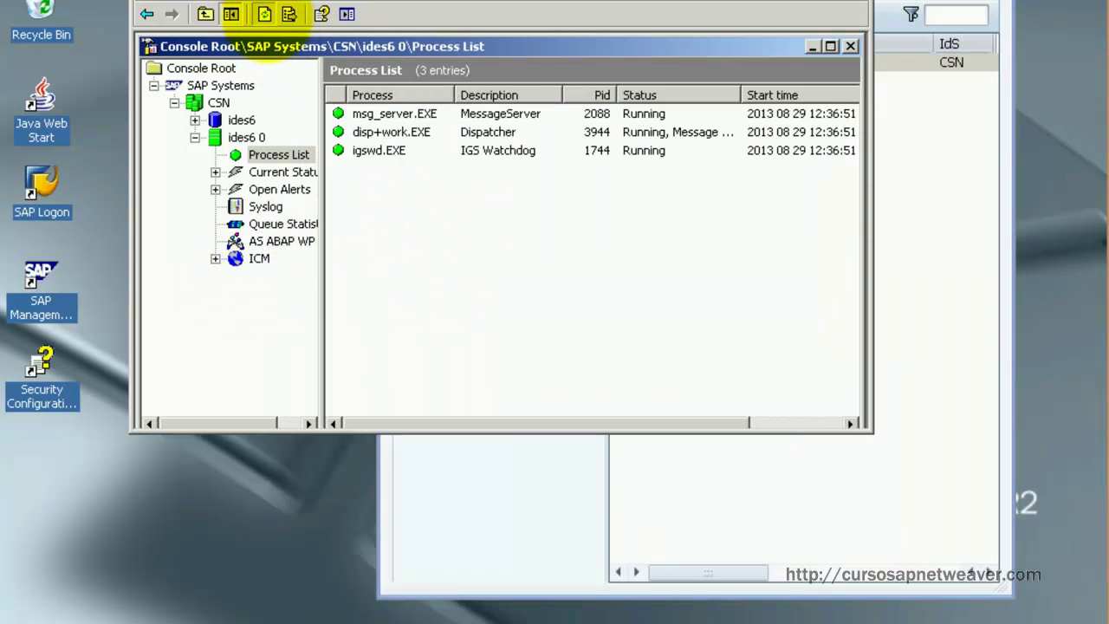
click(821, 508)
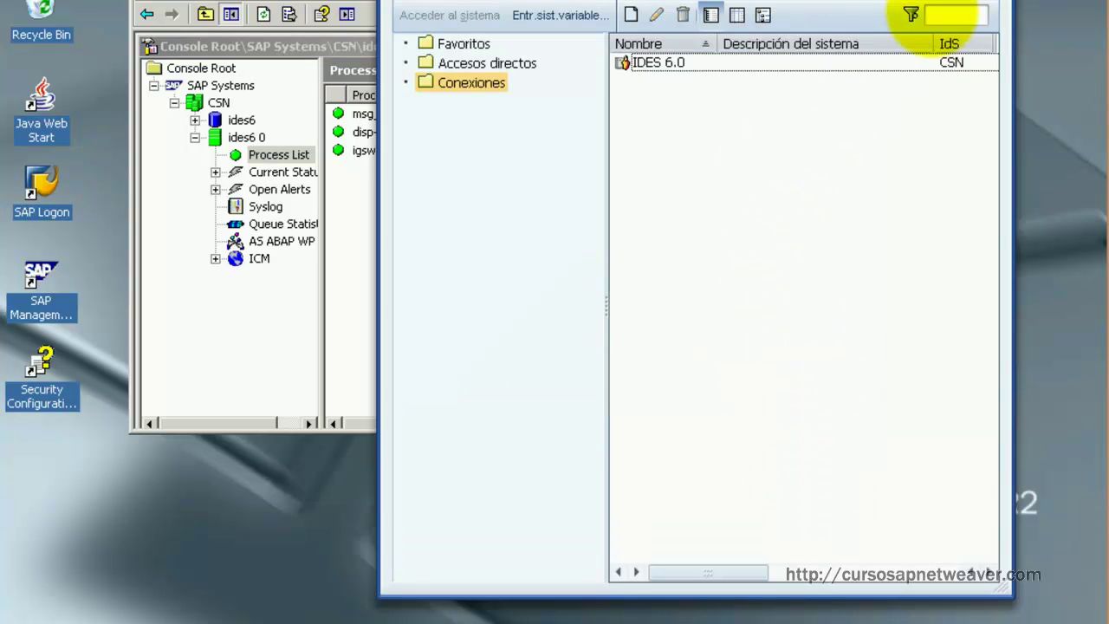
click(664, 62)
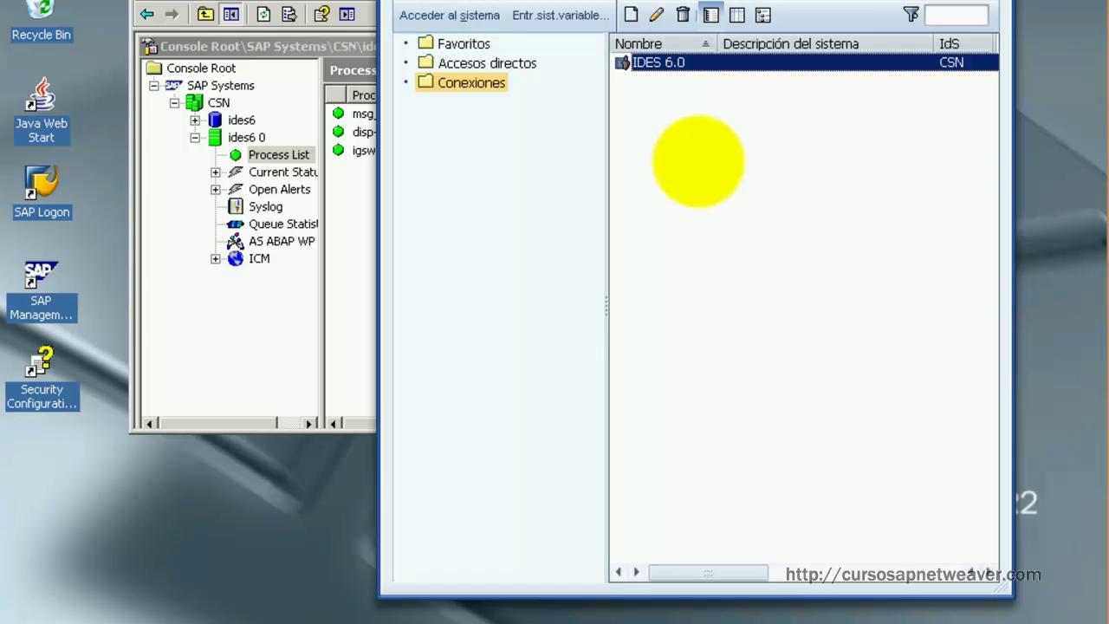
key(Return)
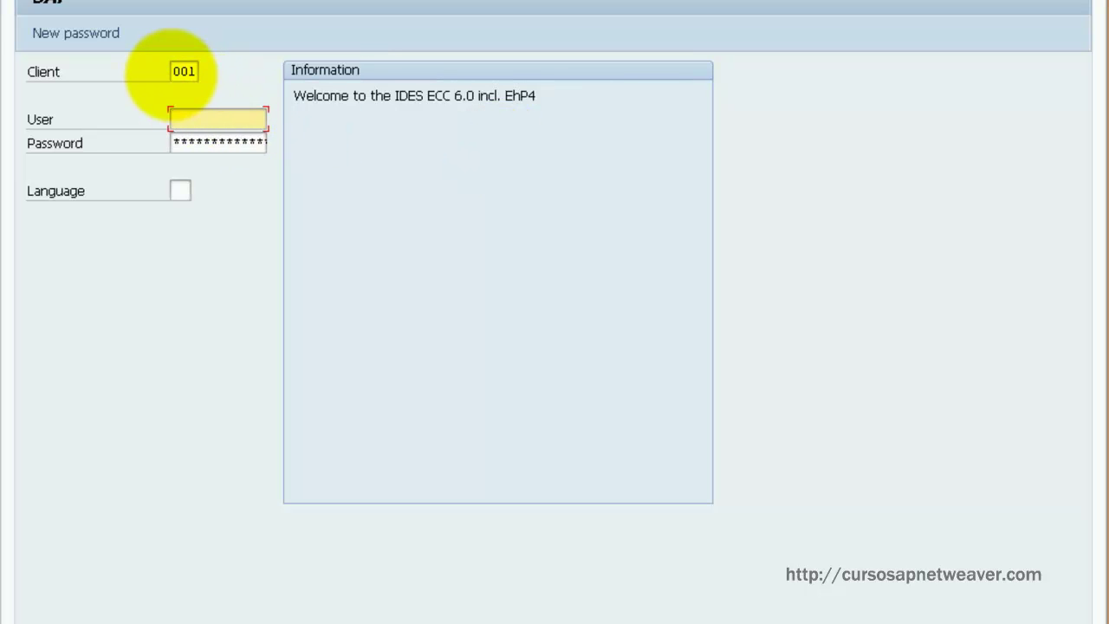
Step: Log on to client 000 as user DDIC and continue past the info popup to the main menu
double_click(180, 71)
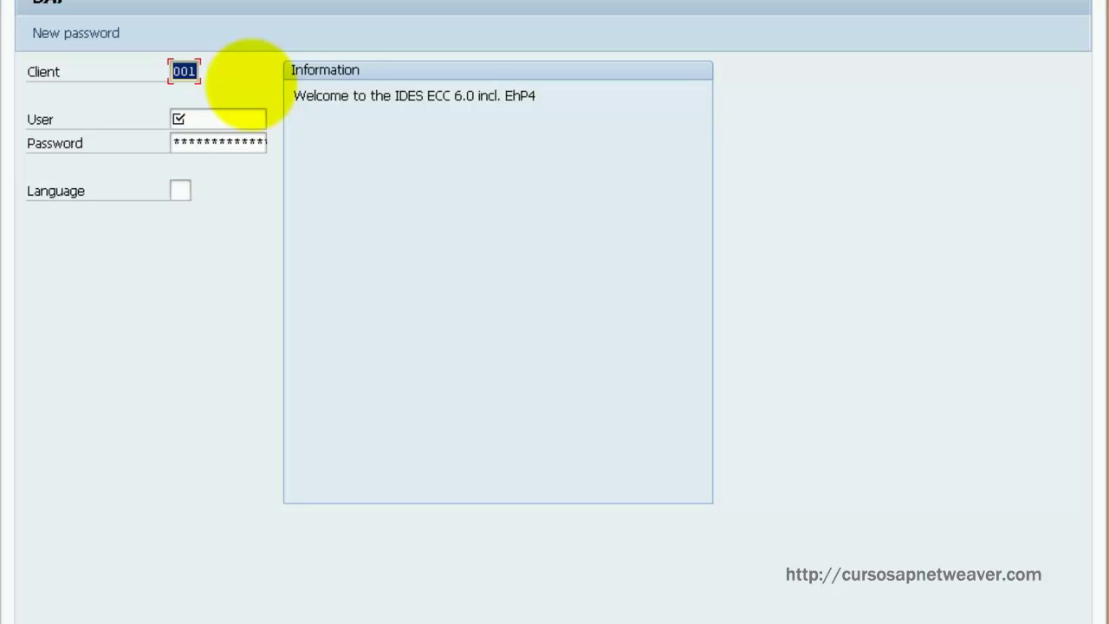
text(000)
key(Tab)
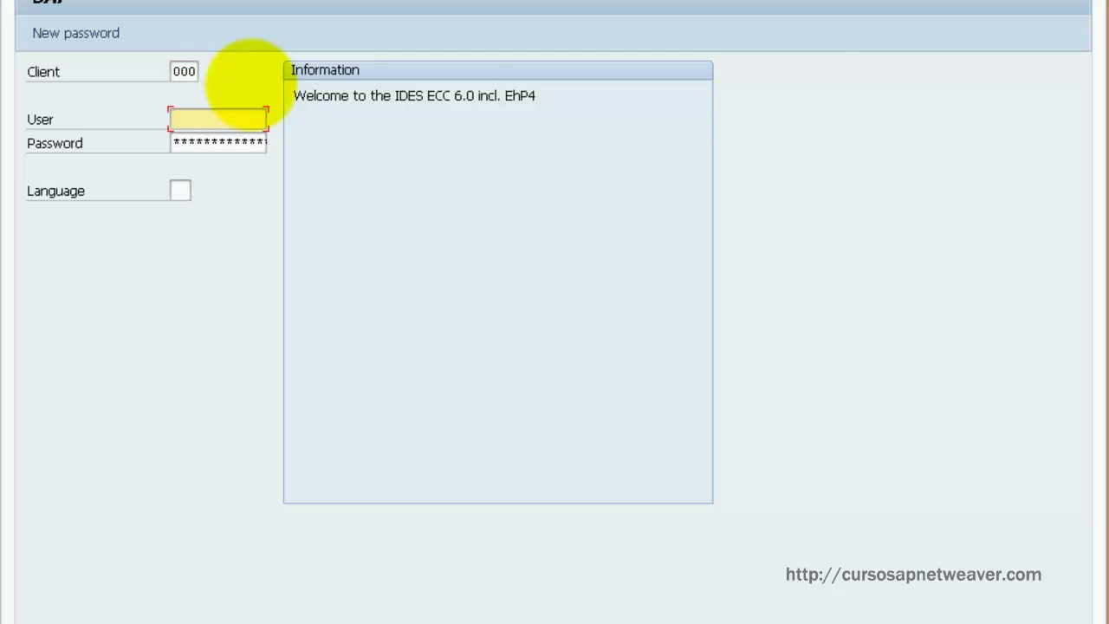
text(ddic)
key(Tab)
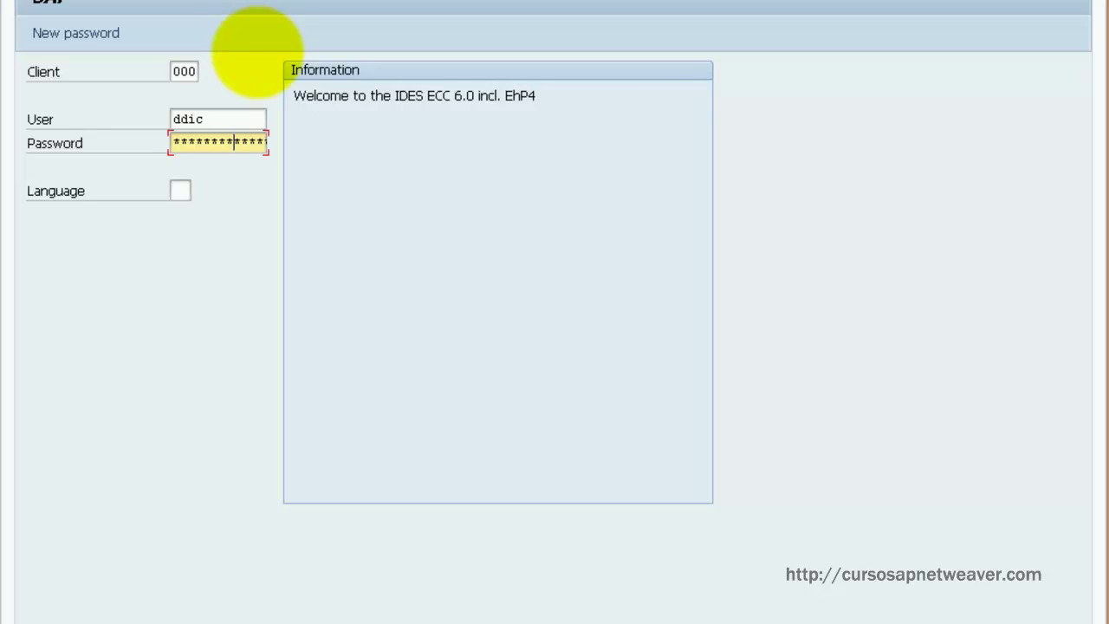
key(Return)
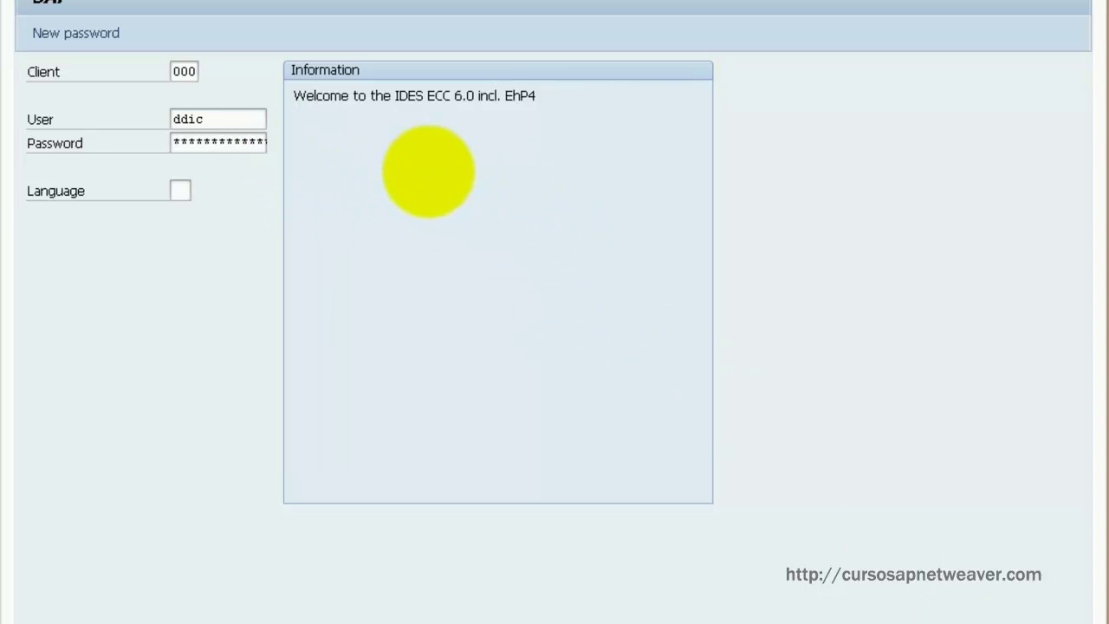
key(Return)
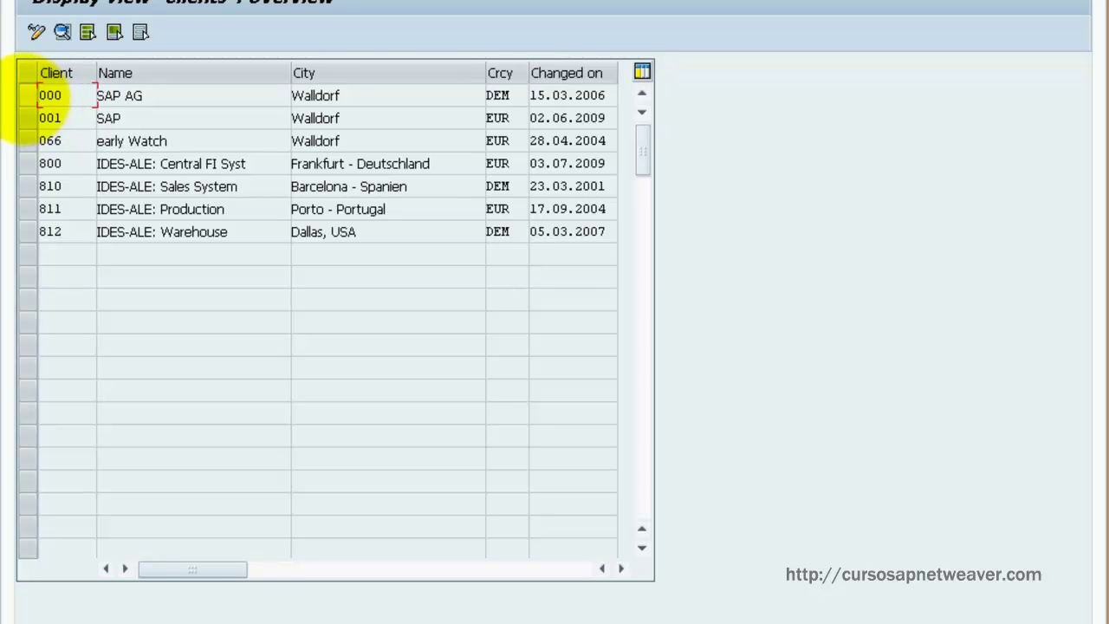
Step: Mark the rows of standard clients 000, 001 and 066
click(26, 95)
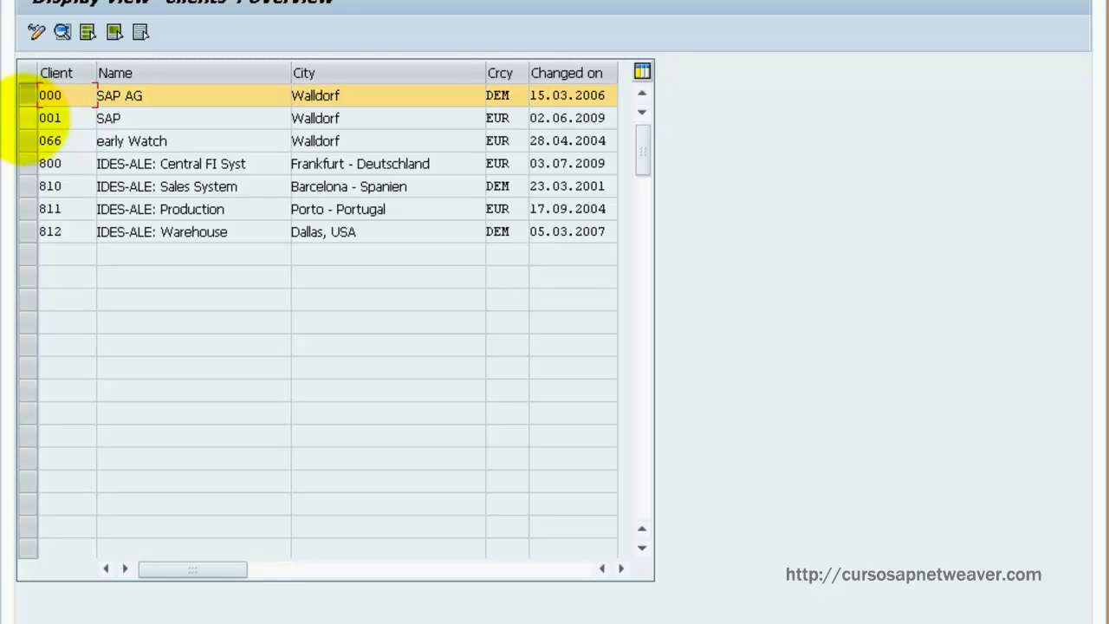
click(27, 118)
click(27, 140)
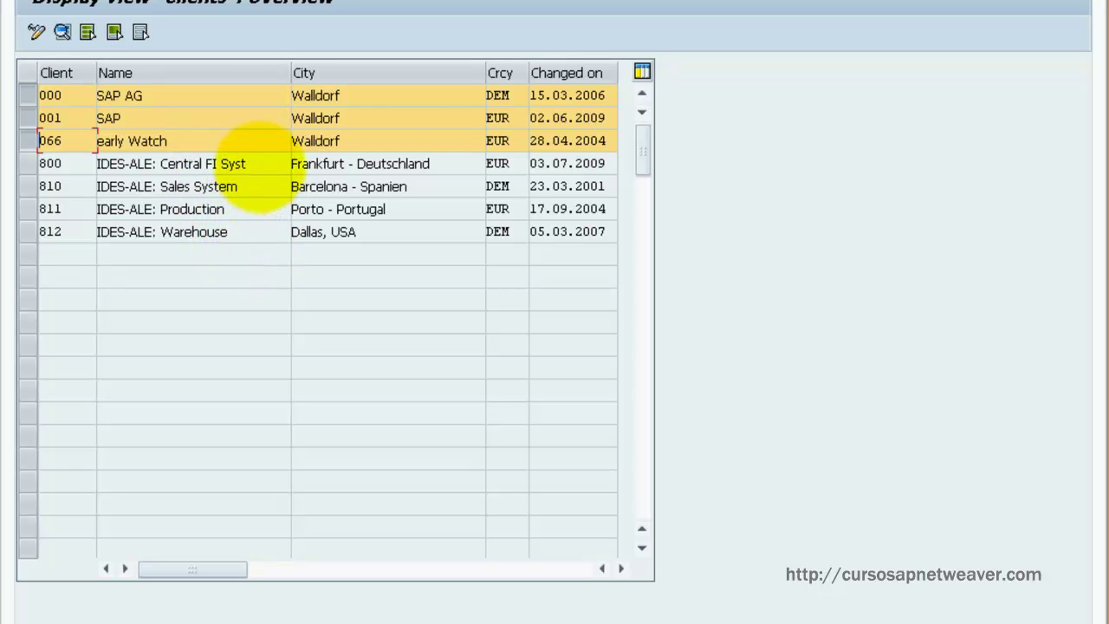
Step: Highlight the names of IDES clients 800, 810, 811 and 812 in turn
drag(247, 165, 98, 173)
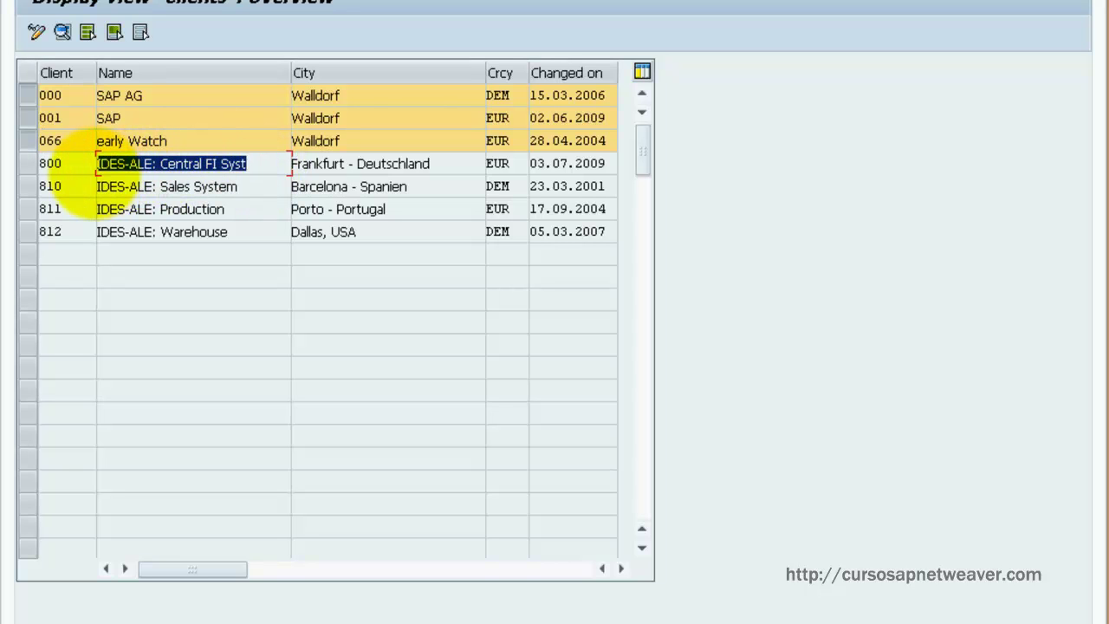
click(246, 188)
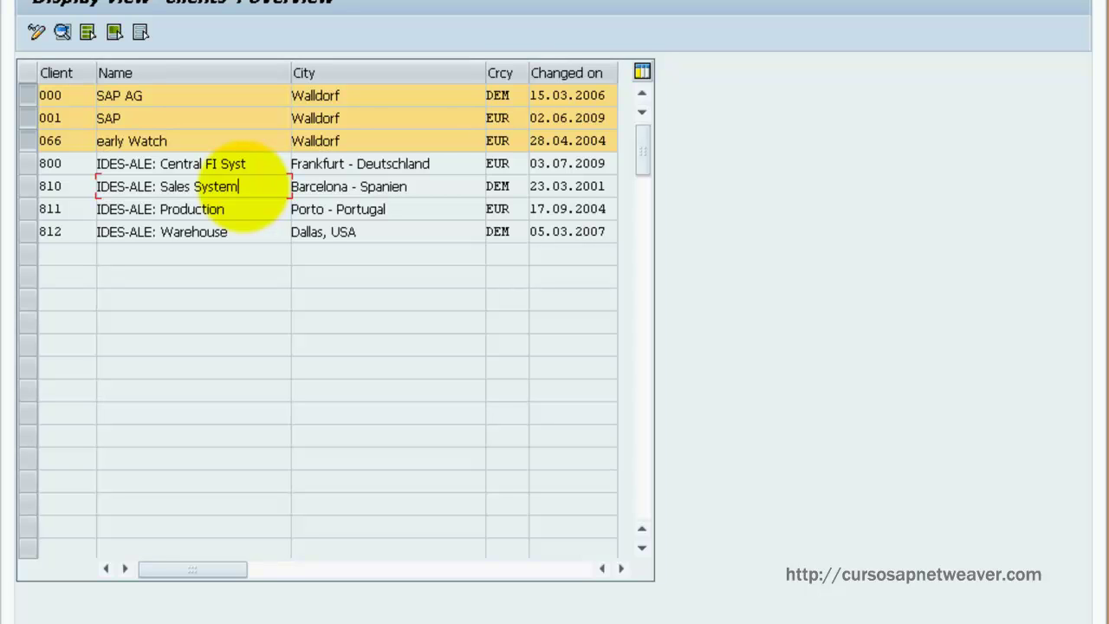
drag(222, 210, 97, 218)
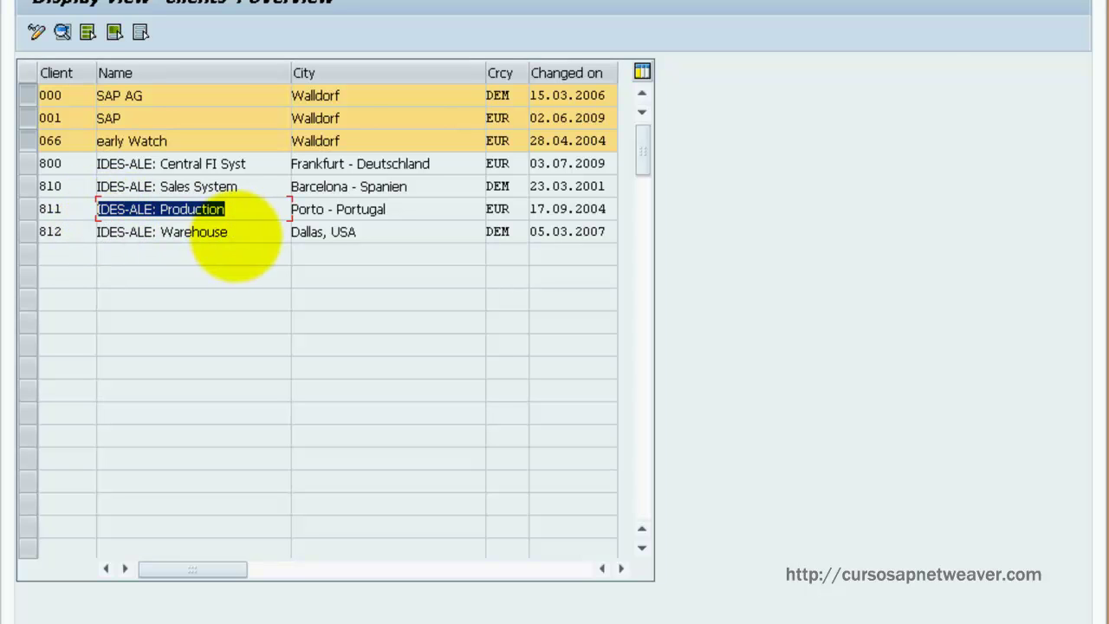
click(234, 236)
drag(231, 234, 117, 245)
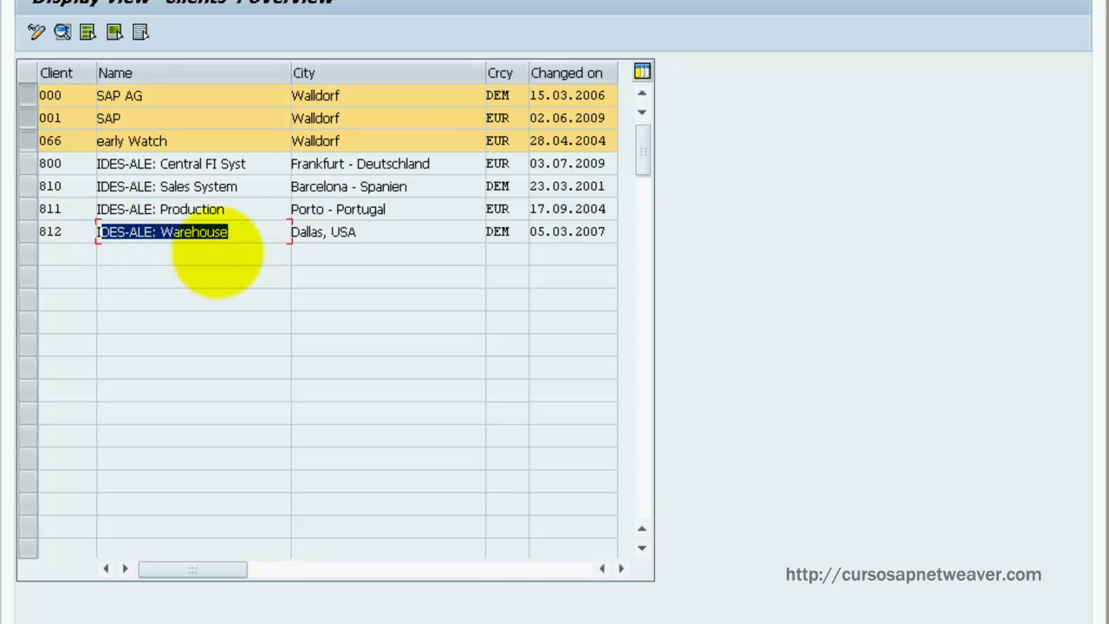
click(250, 234)
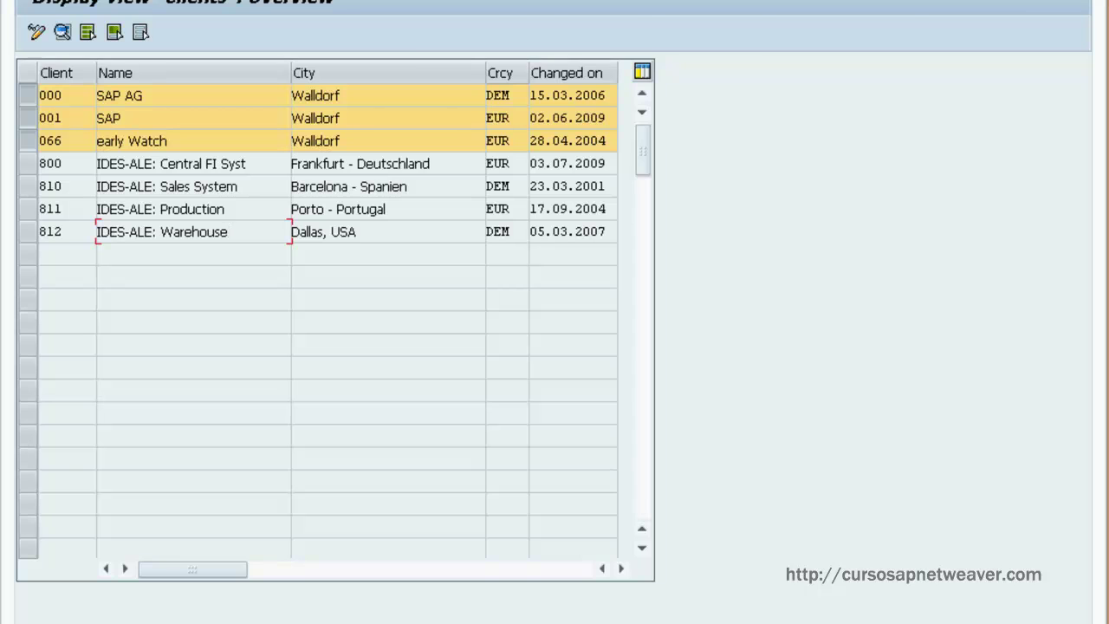
Step: Open a new IDES 6.0 logon and try client 800 as user DDIC with its password
key(alt+Tab)
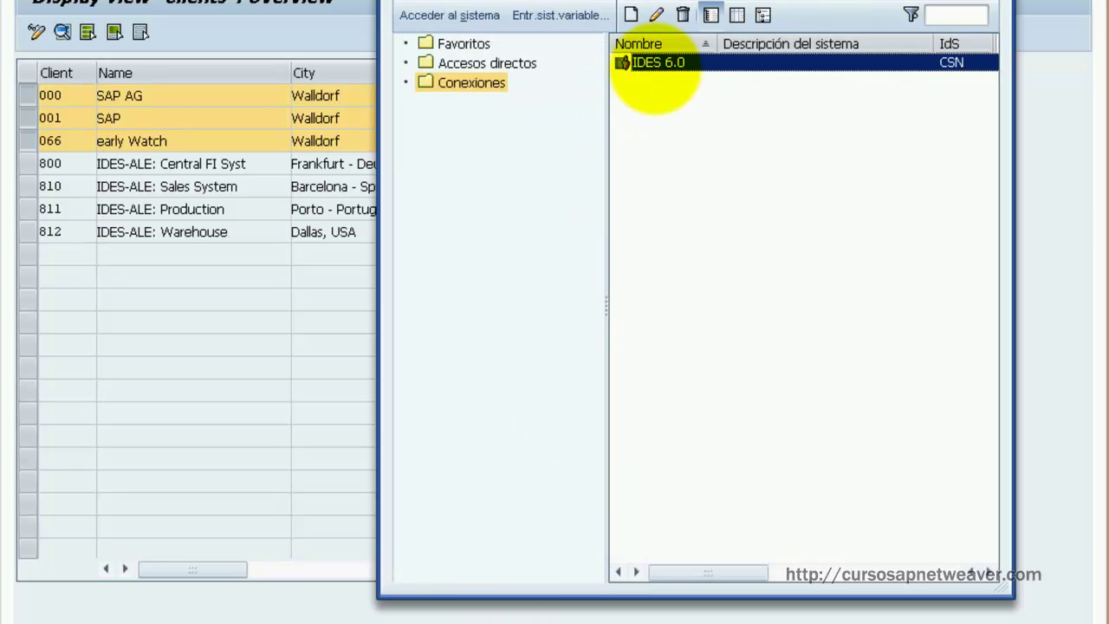
double_click(664, 60)
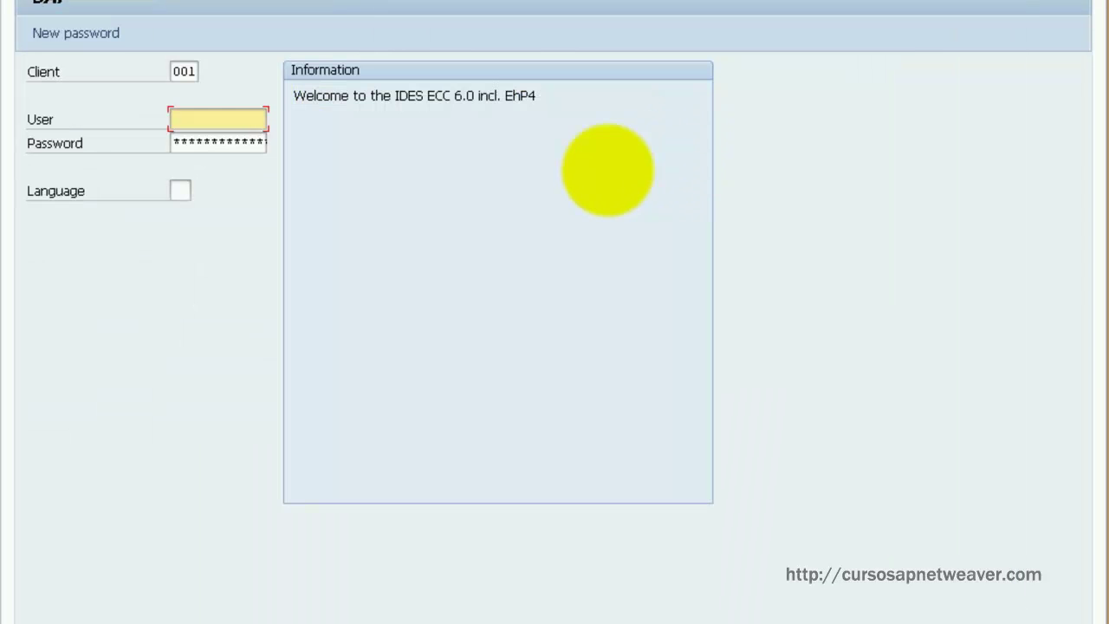
click(184, 71)
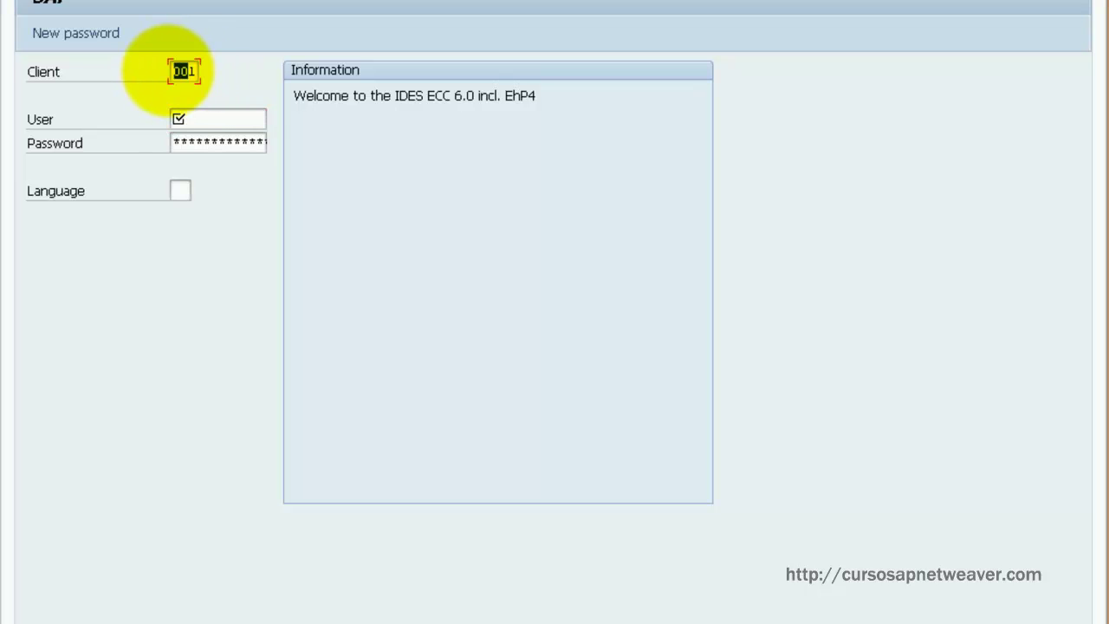
key(Delete)
key(Delete)
key(Delete)
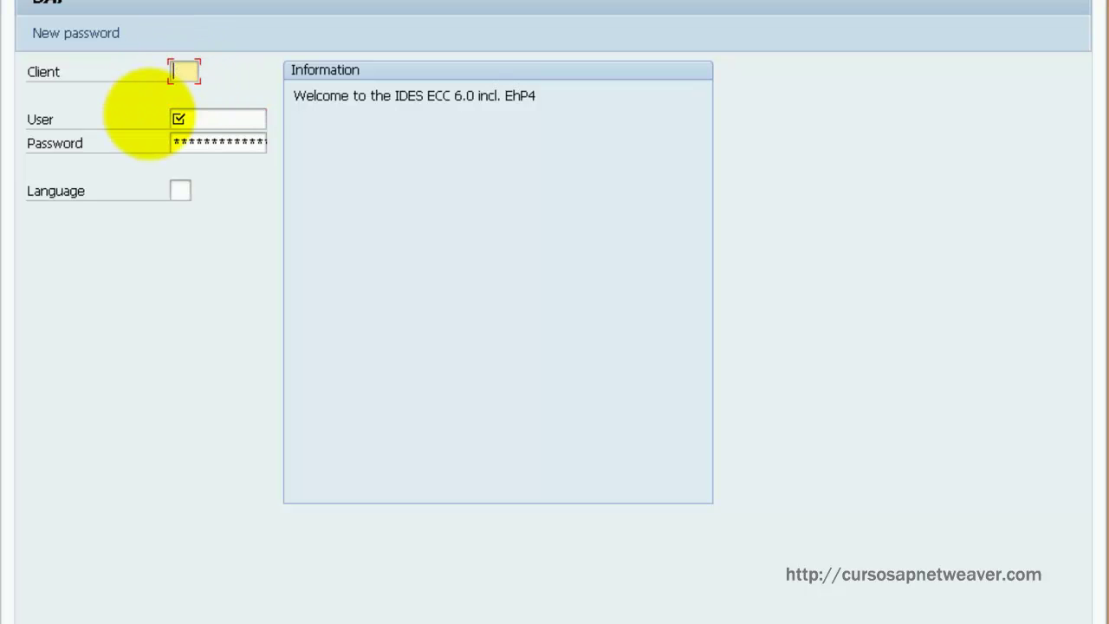
text(800)
key(Tab)
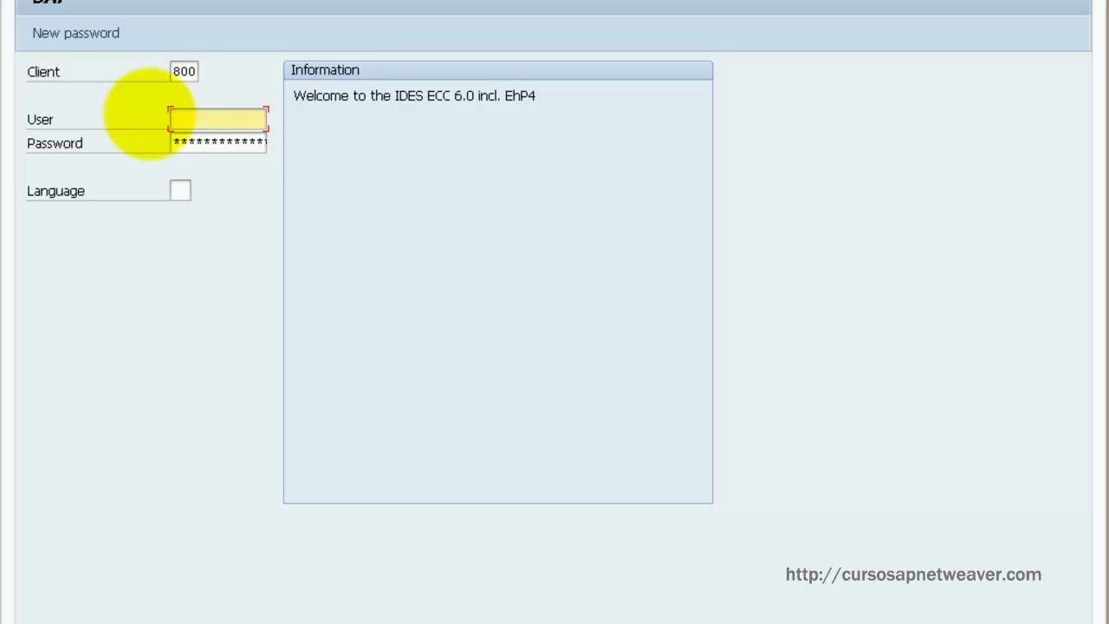
text(ddic)
key(Tab)
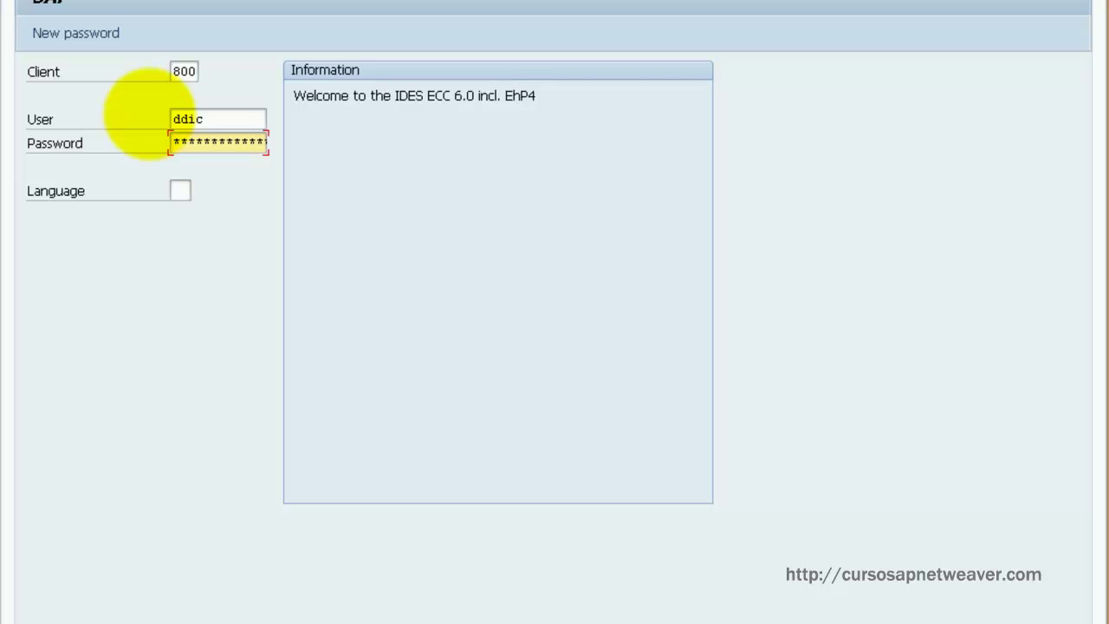
text(9920706)
key(Return)
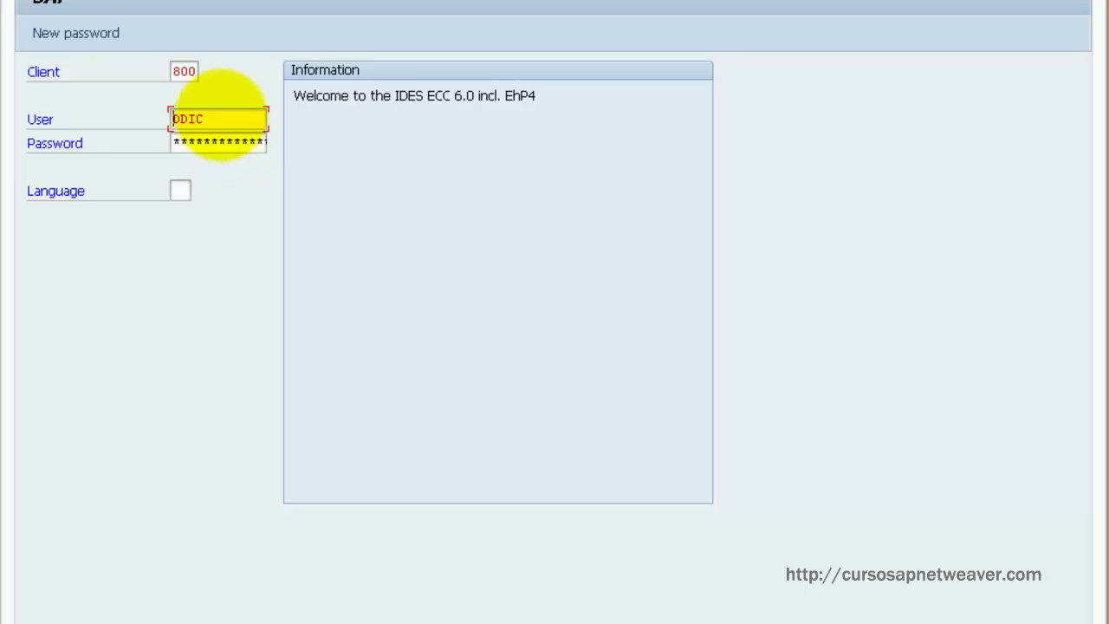
Step: Retry the client 800 logon with user SAP* instead of DDIC
double_click(195, 117)
text(sa)
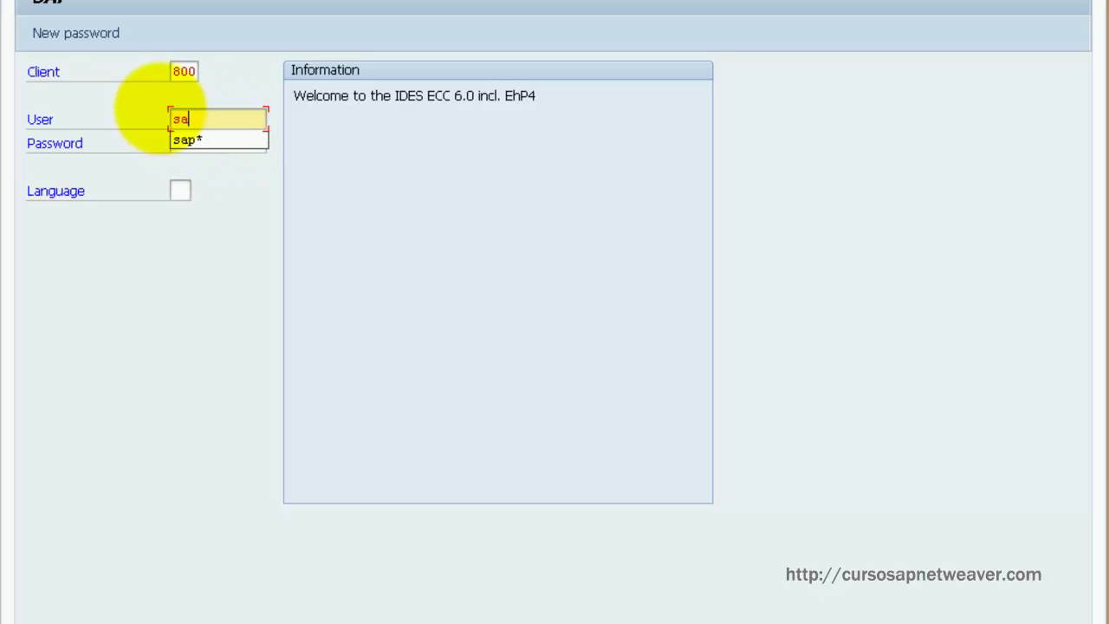
text(p*)
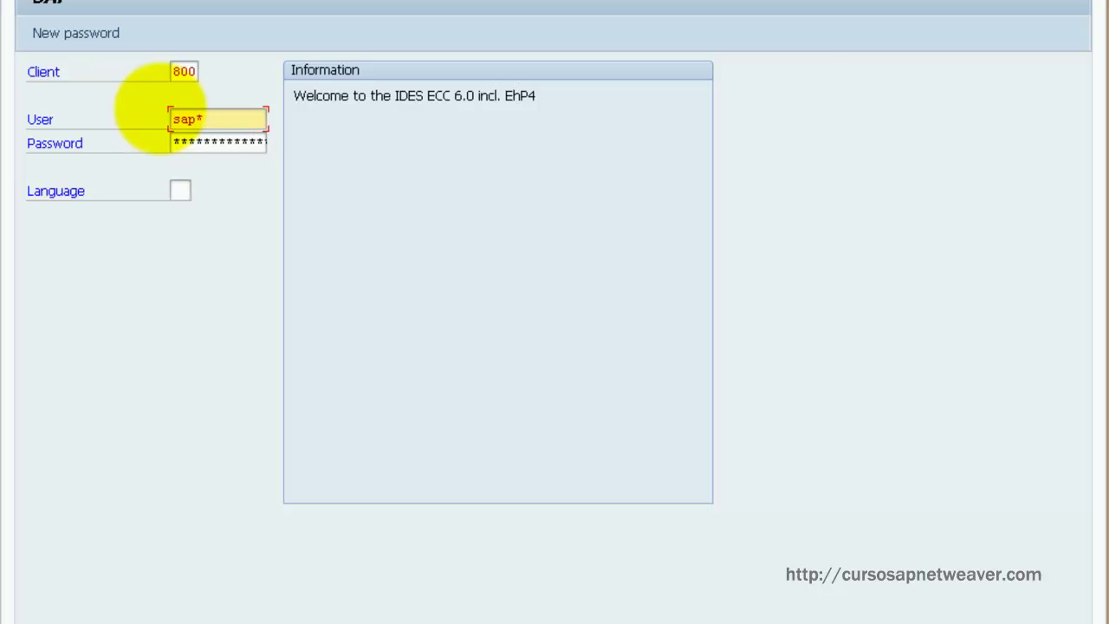
key(Tab)
key(Right)
key(Right)
key(Right)
key(Right)
key(Right)
key(Right)
key(Right)
key(Right)
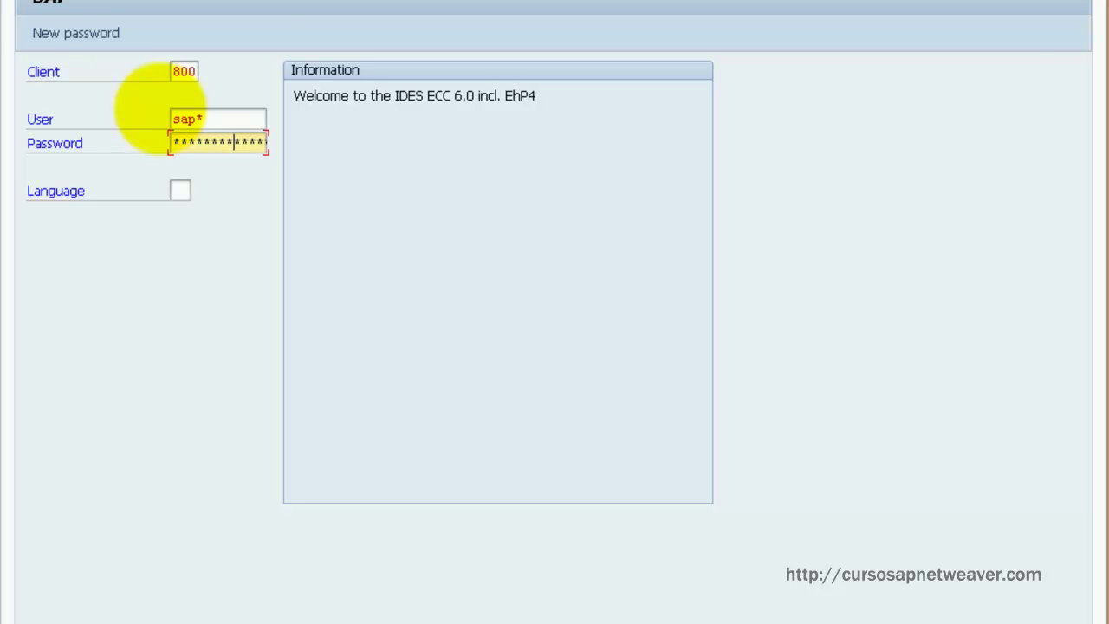
key(Return)
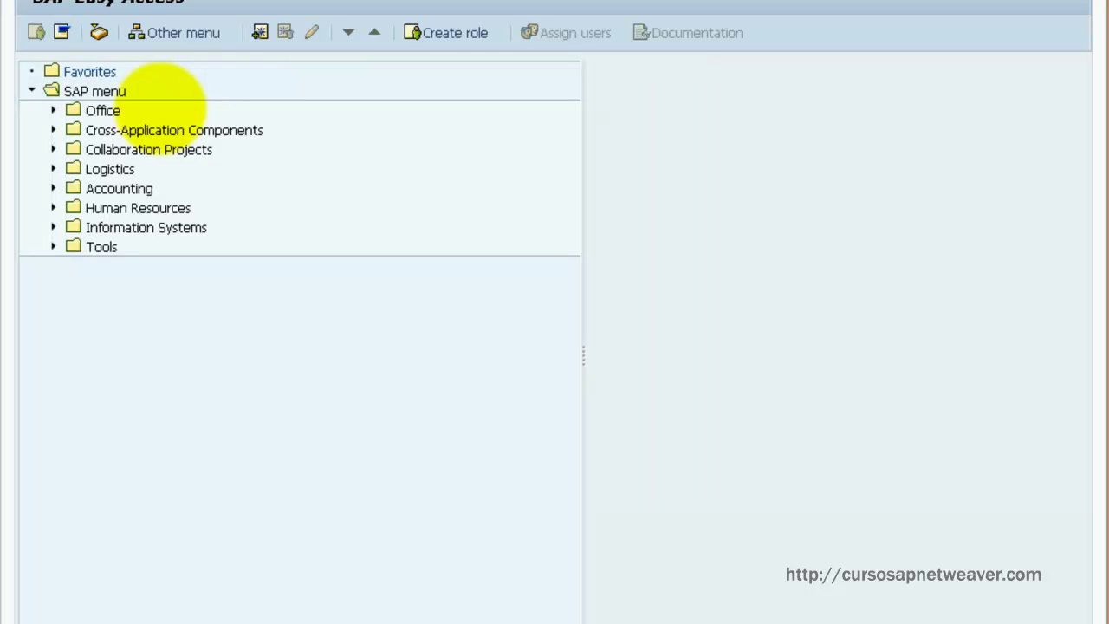